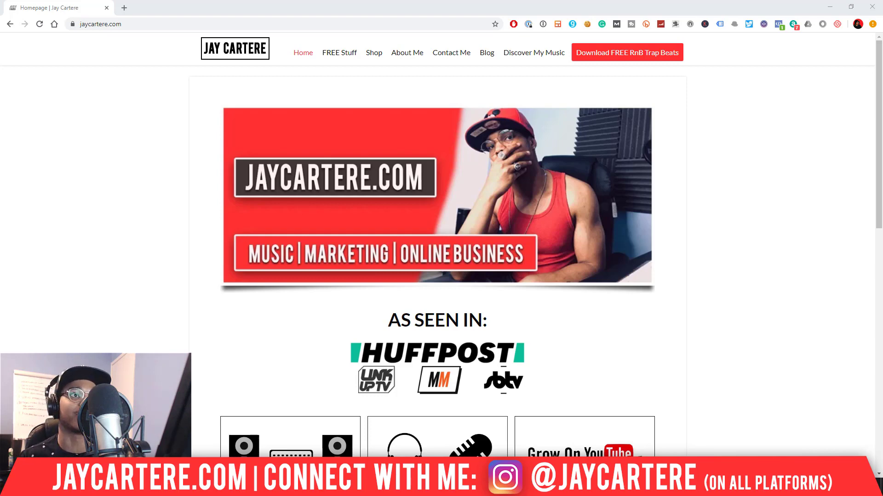
Step: Switch to FL Studio, reposition the mixer window and select the VOCAL RECORDING CHANNEL track
left_click(829, 6)
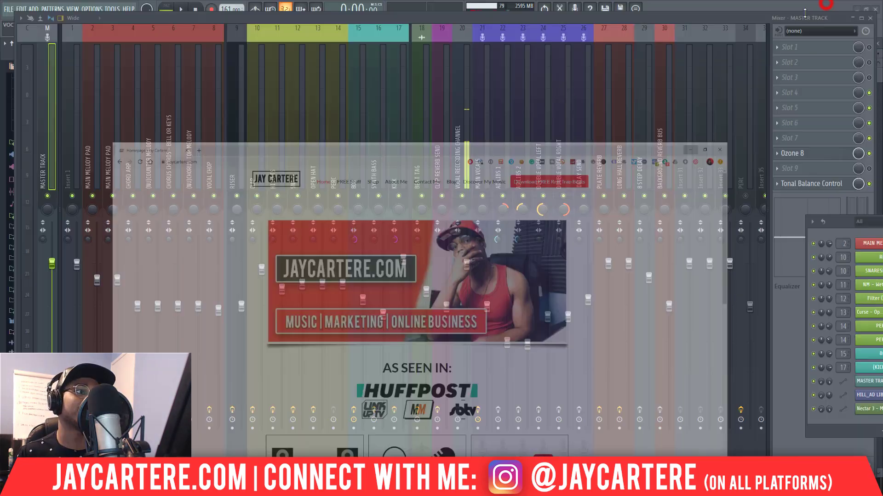
mouse_move(470, 20)
left_mouse_down()
mouse_move(461, 13)
mouse_move(668, 82)
mouse_move(522, 54)
mouse_move(460, 24)
mouse_move(470, 15)
left_mouse_up()
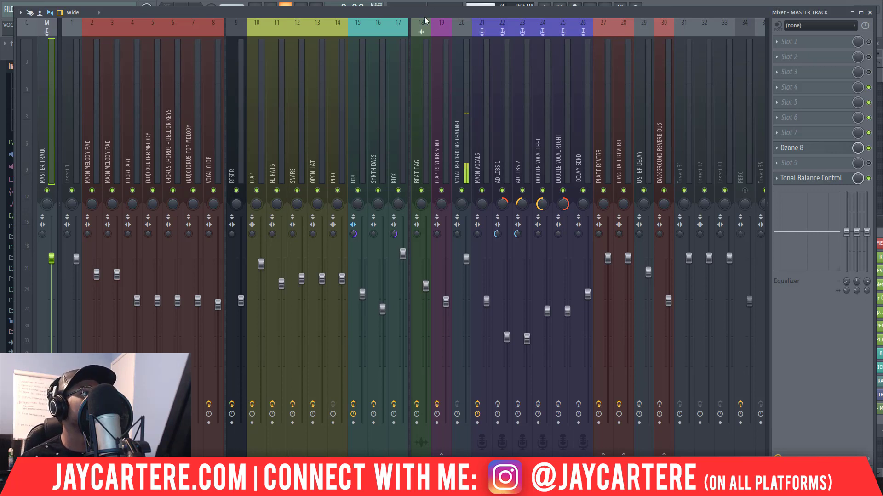
left_click_drag(433, 17, 439, 14)
left_click(457, 118)
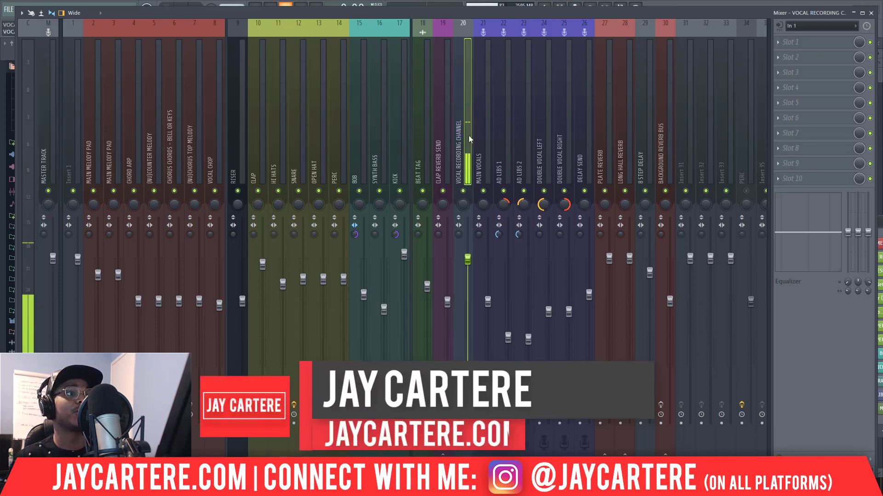
double_click(410, 17)
left_click_drag(585, 59, 418, 31)
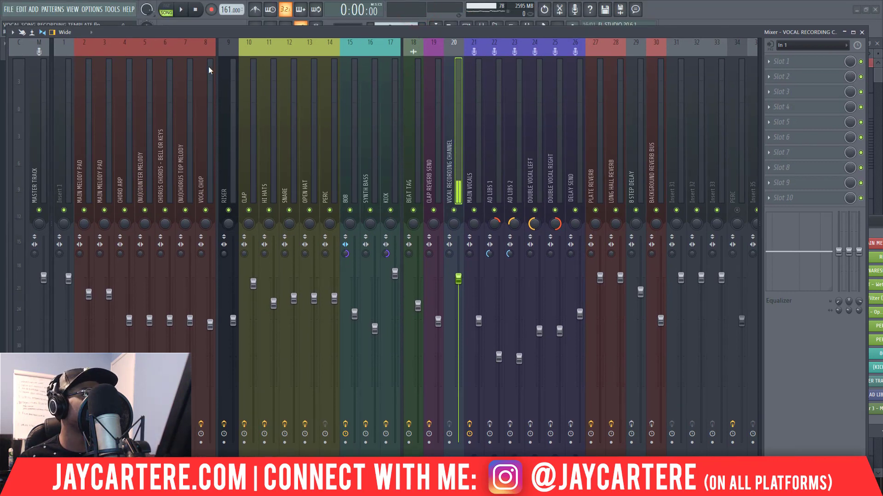
left_click_drag(225, 32, 230, 14)
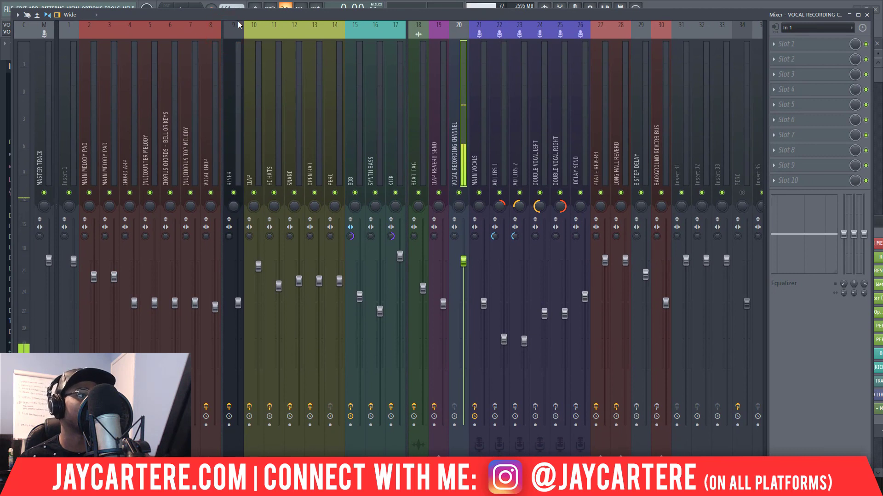
left_click(455, 105)
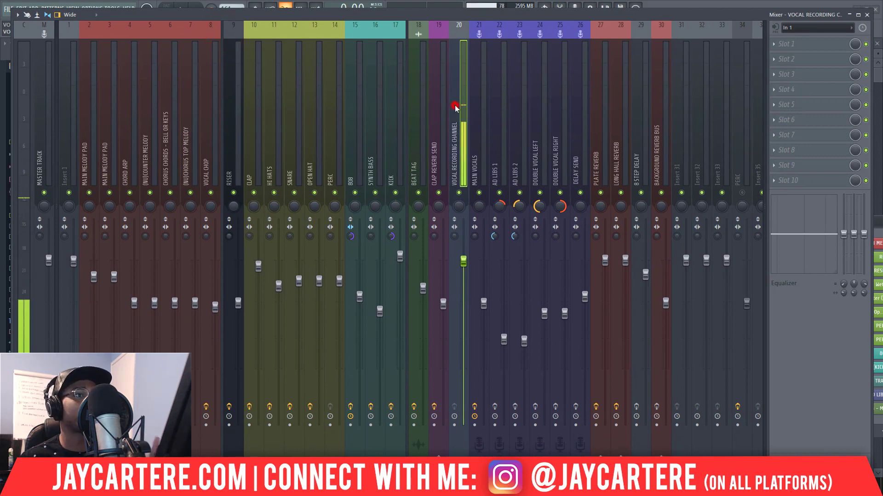
Step: Examine the audio input options available for the empty mixer track Insert 31 without assigning one
left_click(676, 132)
left_click_drag(672, 11, 660, 8)
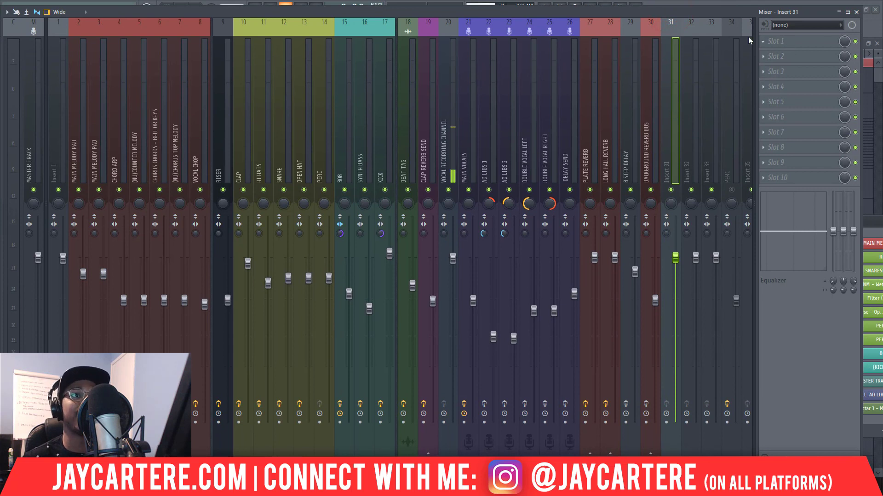
left_click(839, 26)
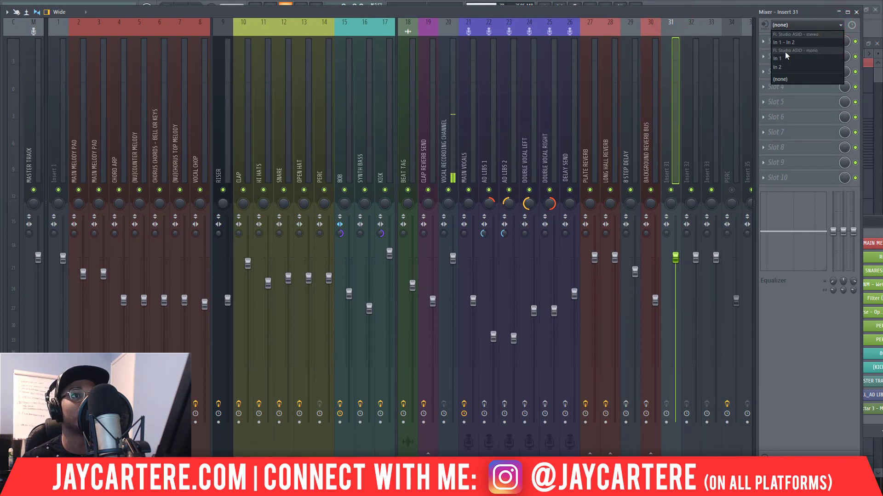
left_click(711, 15)
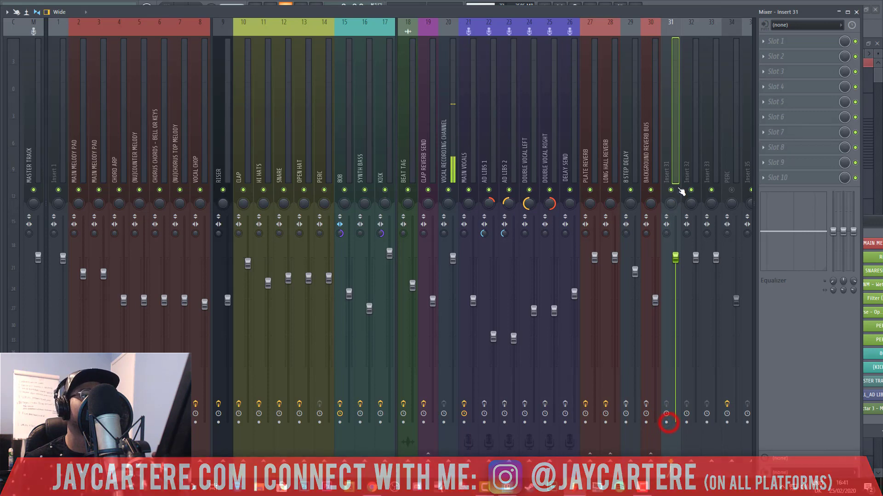
left_click(666, 155)
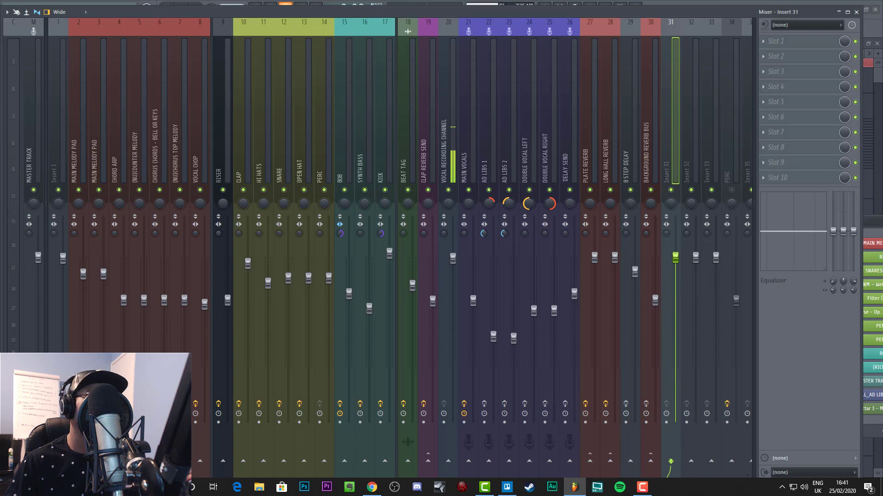
Step: Select the VOCAL RECORDING CHANNEL track and toggle its routing to the master track on and off
left_click(444, 134)
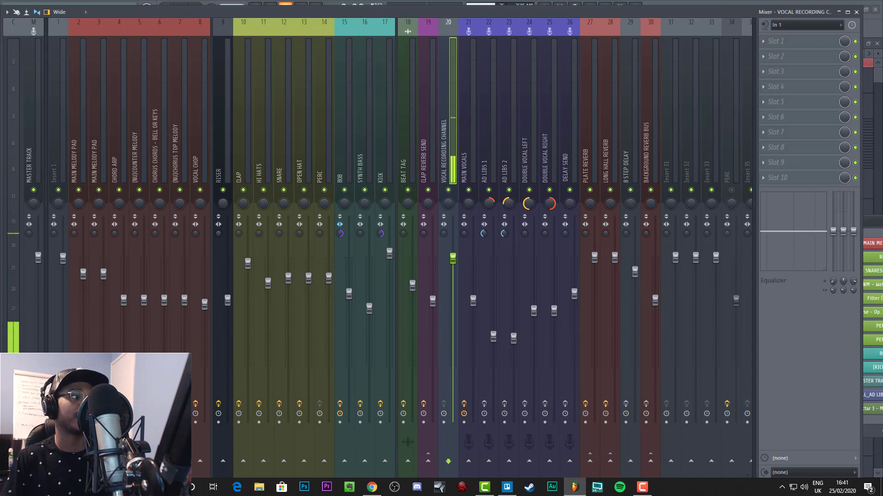
left_click(34, 461)
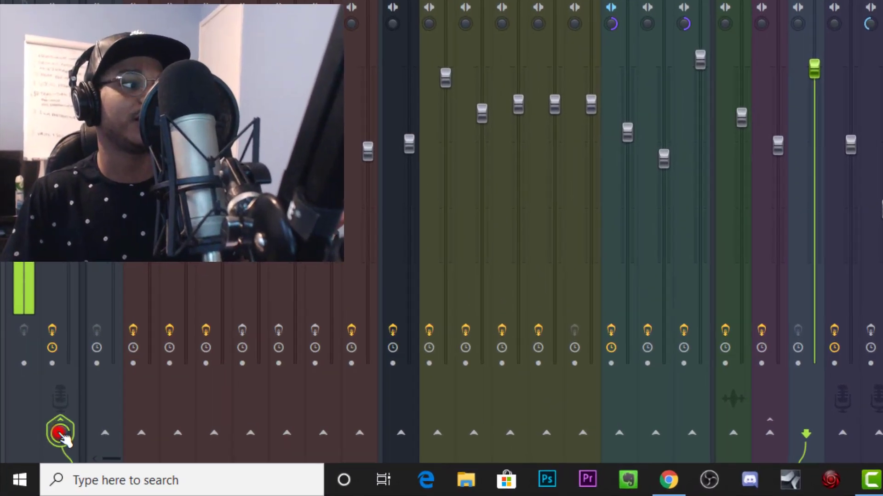
left_click(65, 425)
left_click(64, 426)
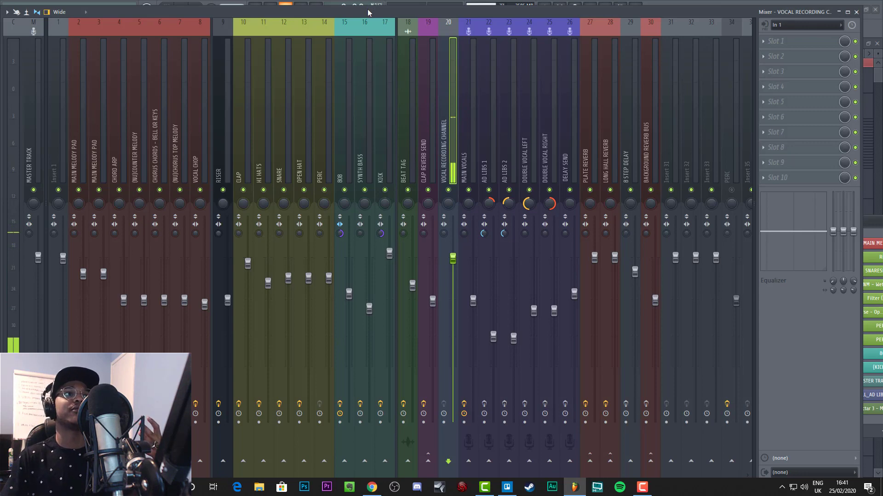
Step: Set the FL Studio ASIO input device to Line (6- AudioBox USB) in the audio settings
key("F9")
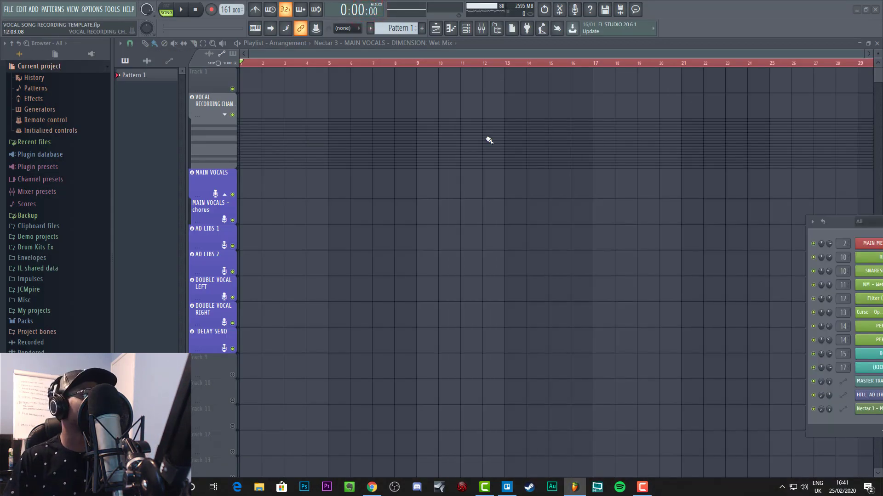
left_click(93, 9)
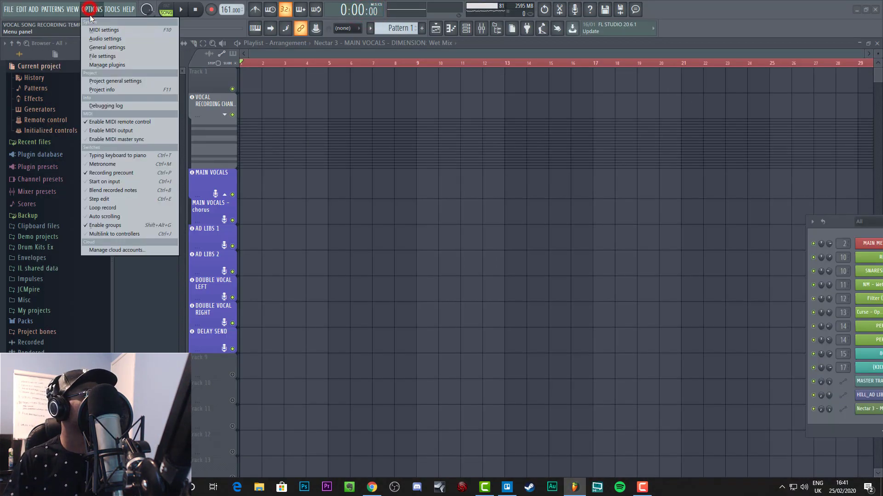
left_click(109, 39)
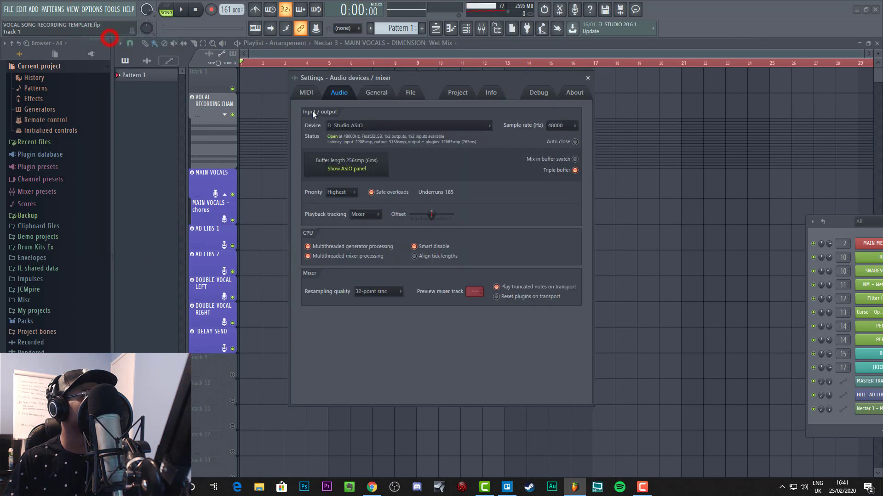
left_click(372, 161)
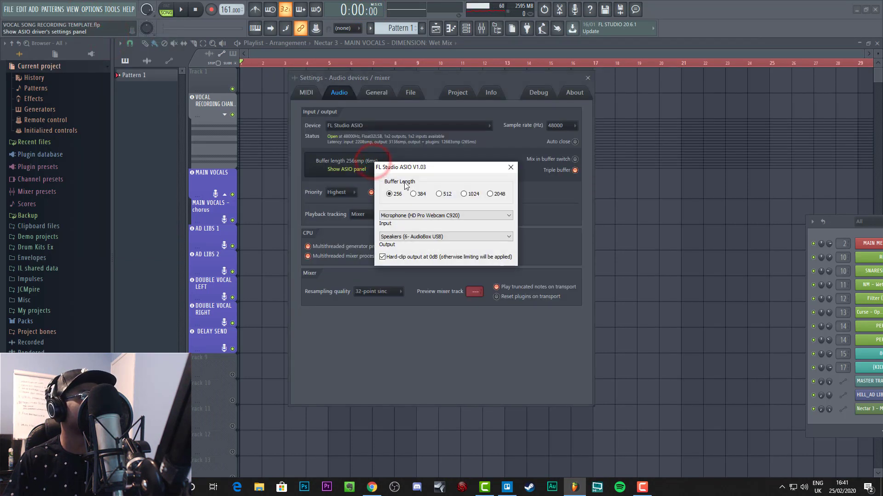
left_click(511, 167)
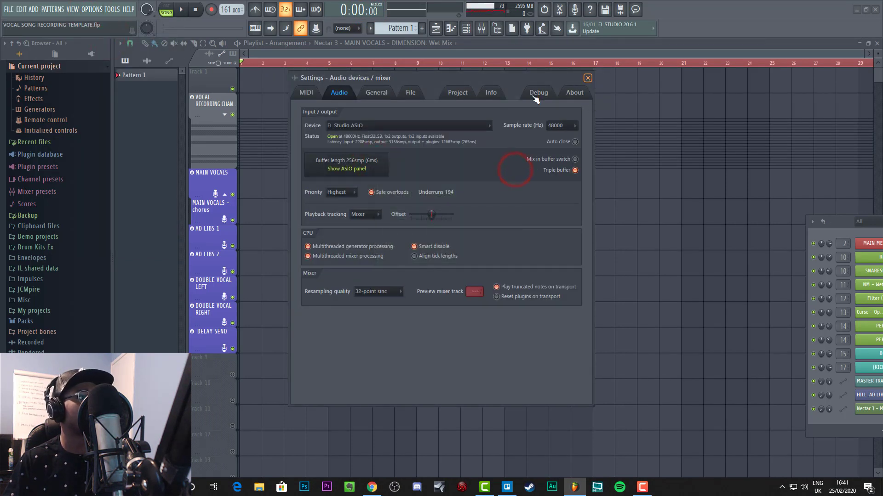
left_click(345, 171)
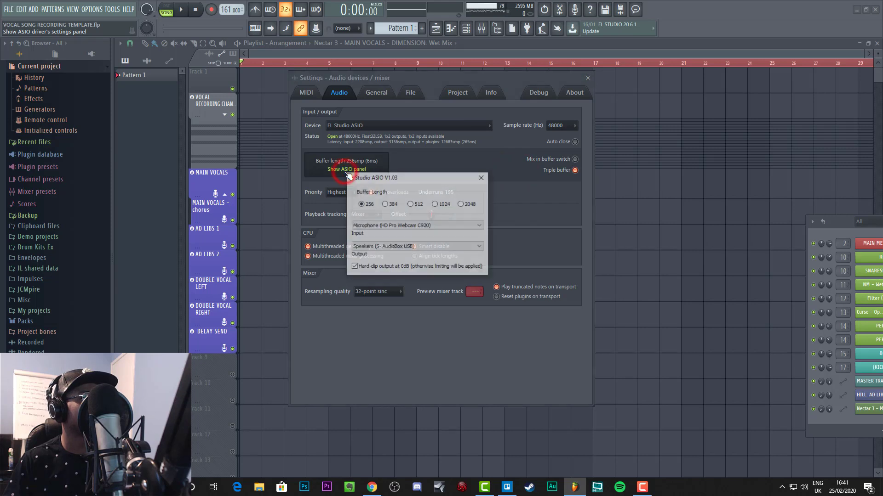
left_click(390, 226)
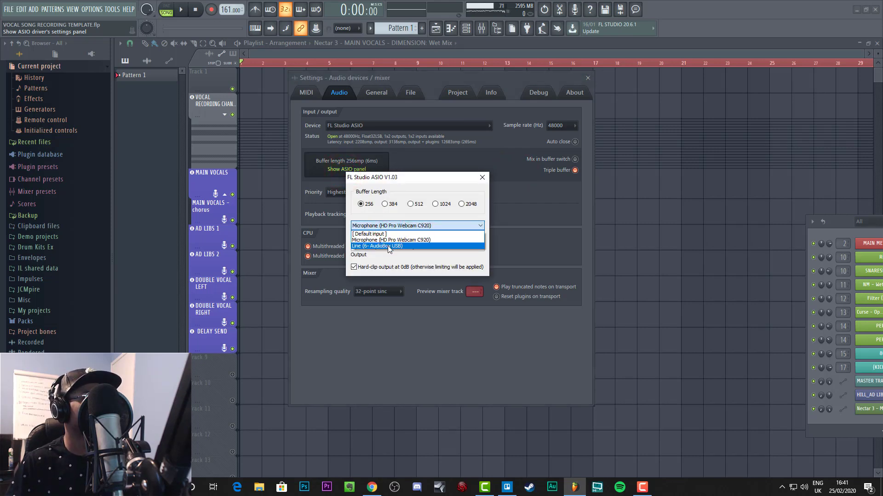
left_click(388, 246)
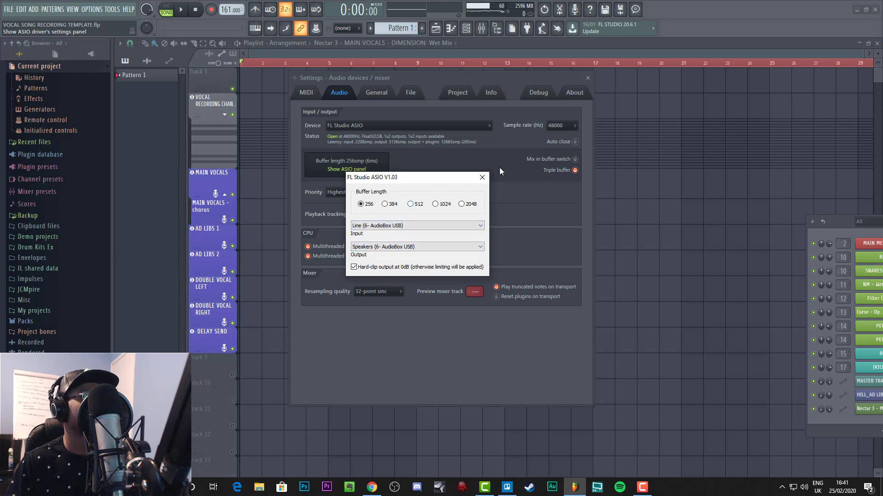
left_click(486, 180)
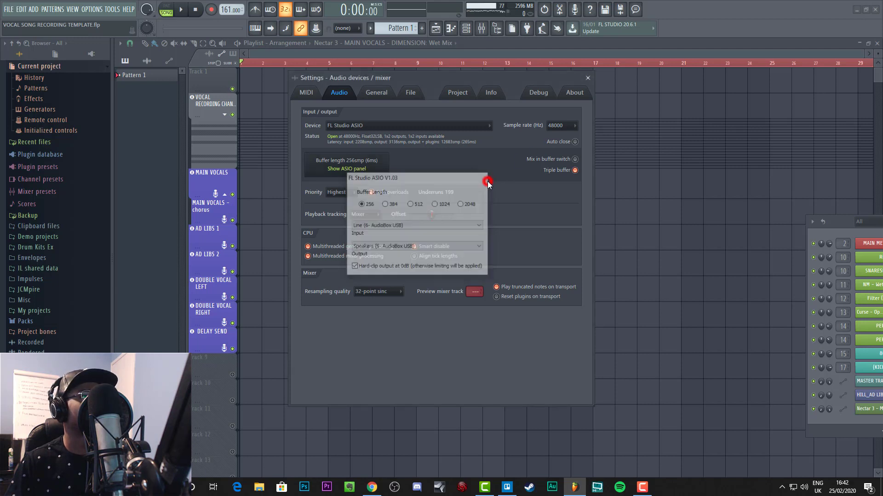
left_click(588, 78)
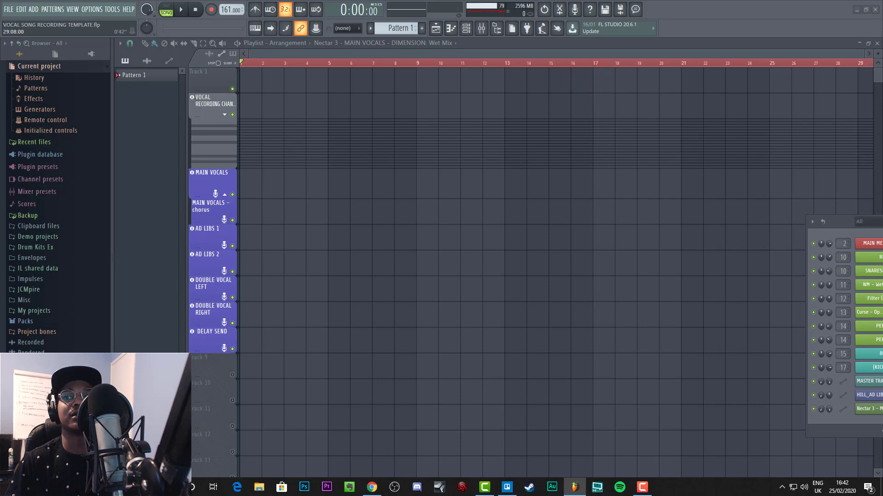
Step: Test the vocal recording channel's routing to the master track in the mixer, then return to the playlist
key("F9")
left_click_drag(537, 50, 362, 40)
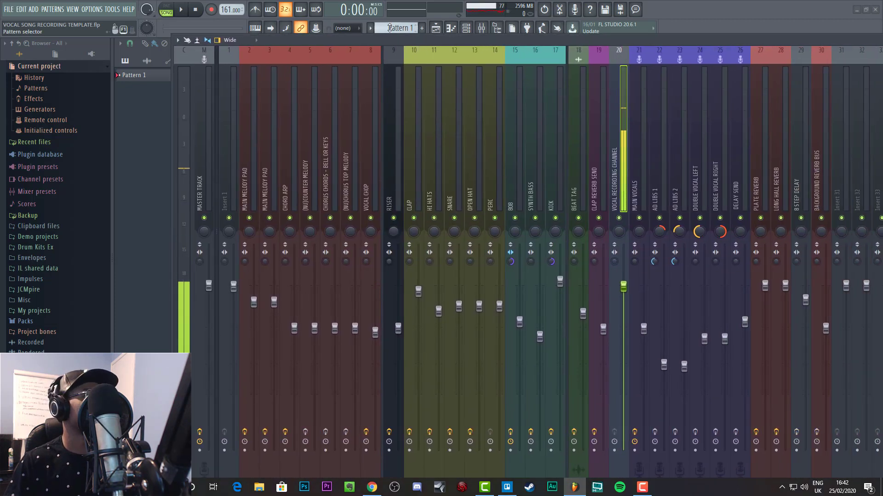
left_click_drag(312, 39, 177, 6)
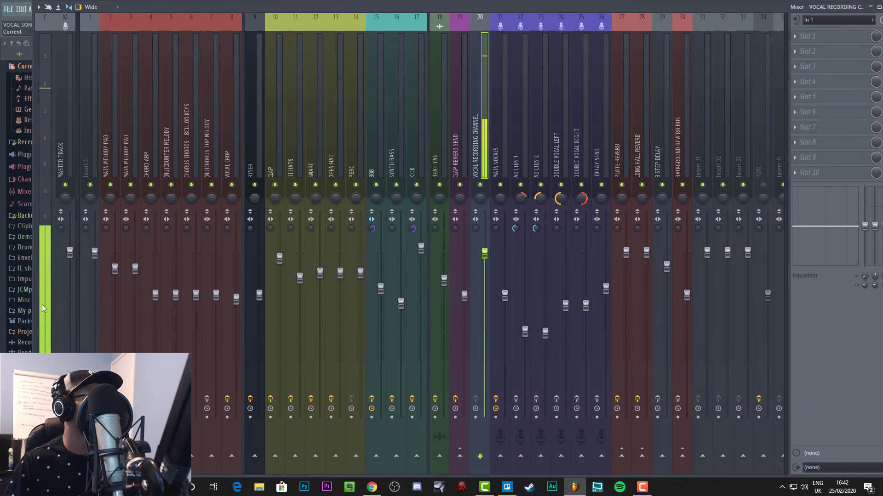
left_click(65, 456)
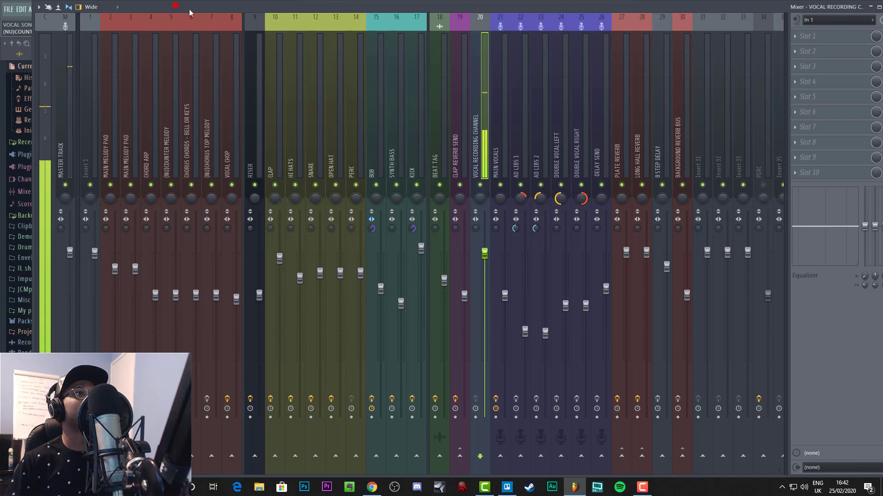
key("F9")
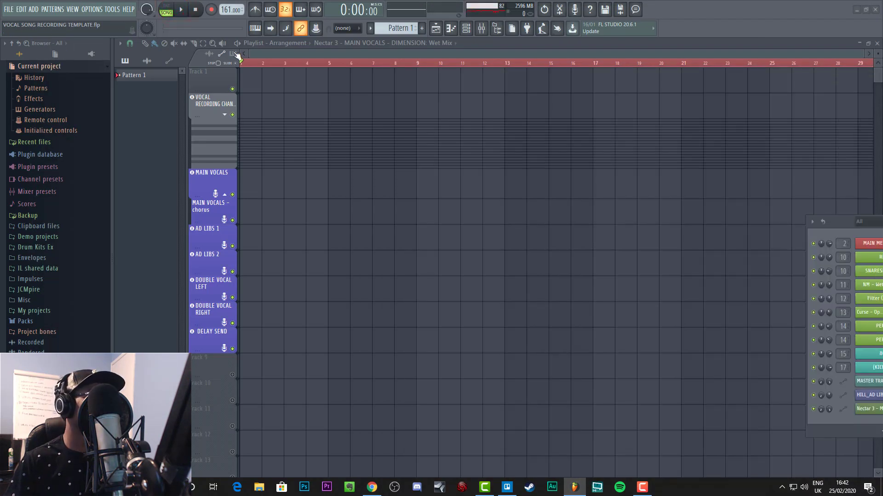
Step: Enable record mode and try a short recording from the start of the playlist
left_click(244, 61)
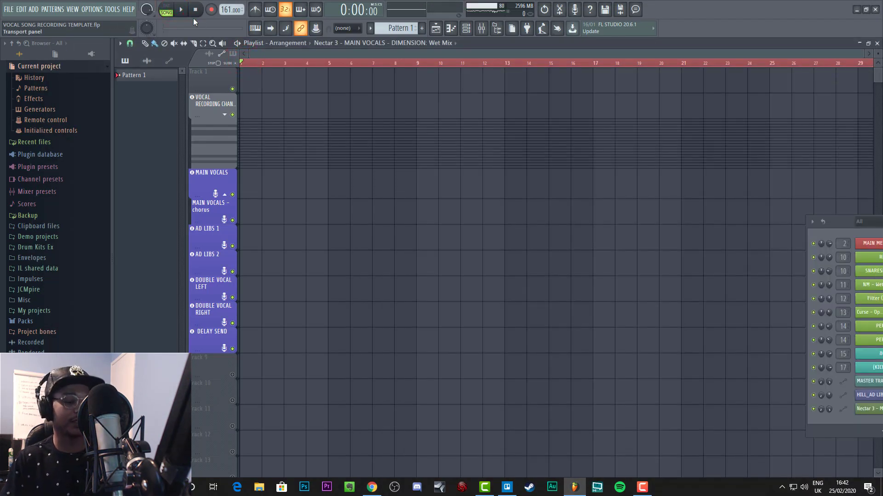
left_click(211, 10)
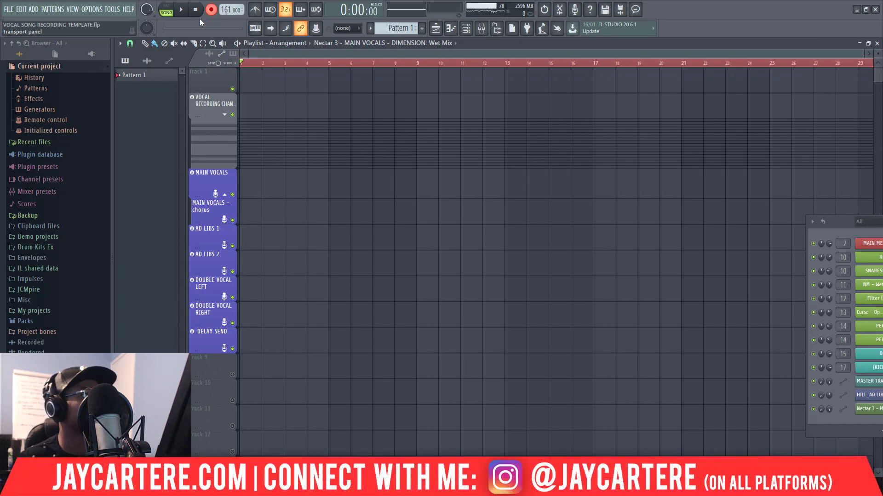
key("space")
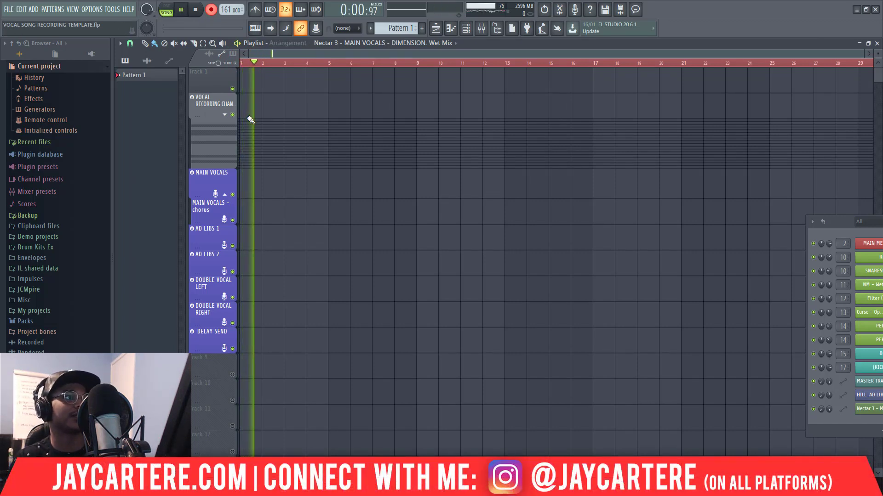
key("space")
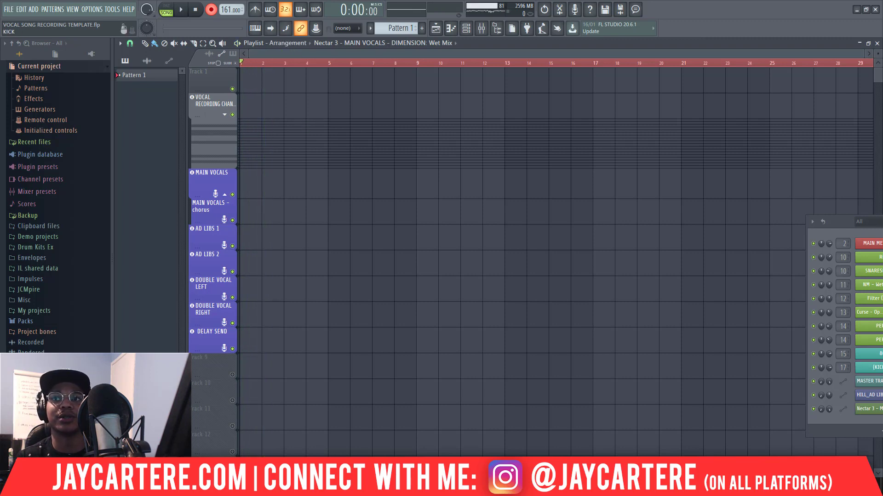
Step: Arm the VOCAL RECORDING CHANNEL track for recording and record a short vocal take from the song's start
key("F9")
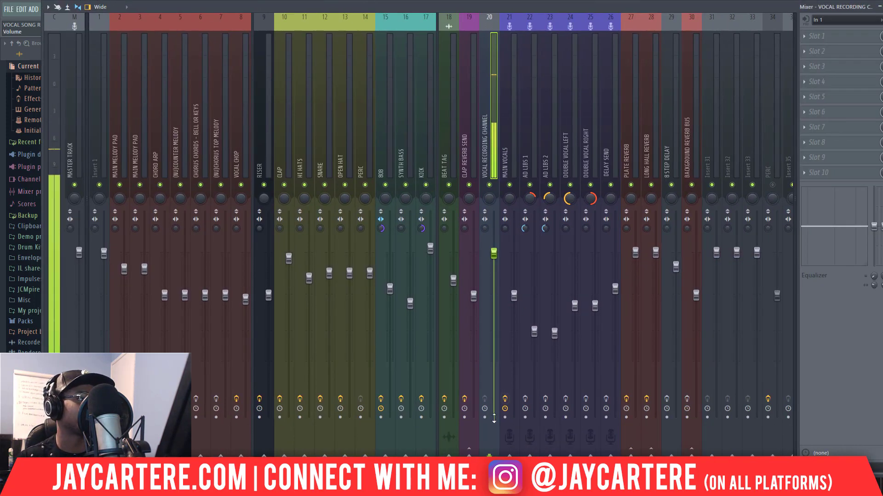
left_click(485, 418)
key("F9")
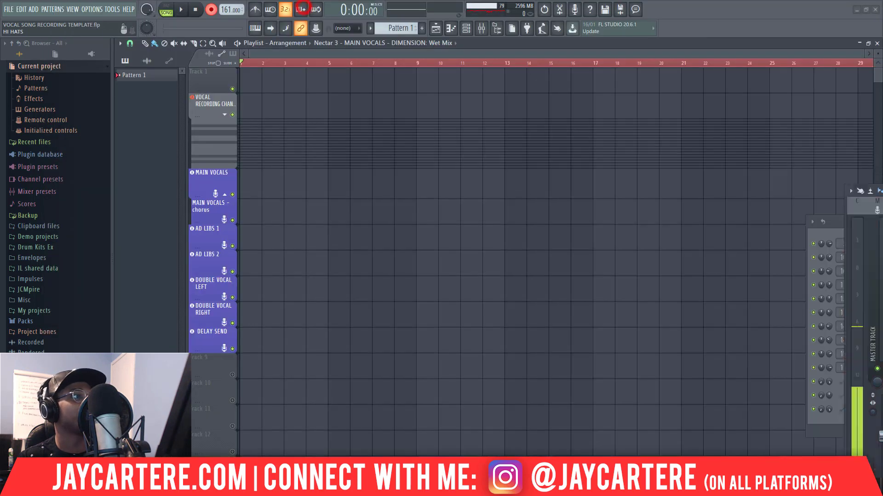
key("space")
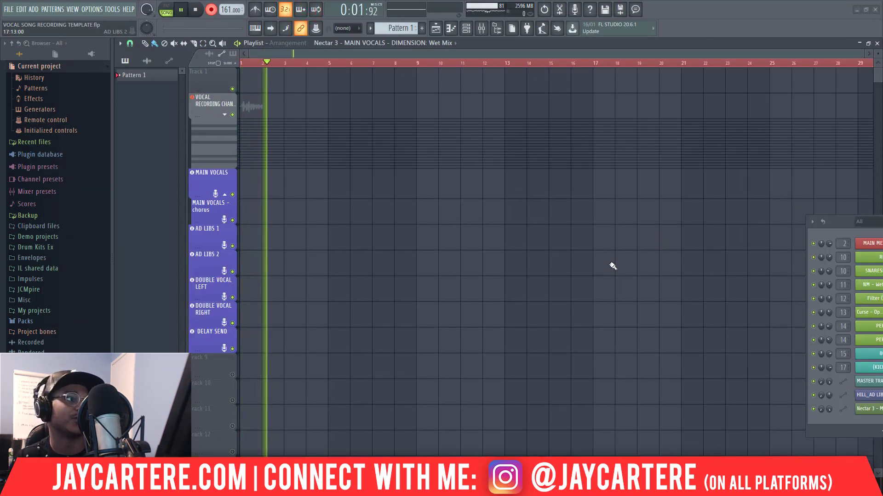
key("space")
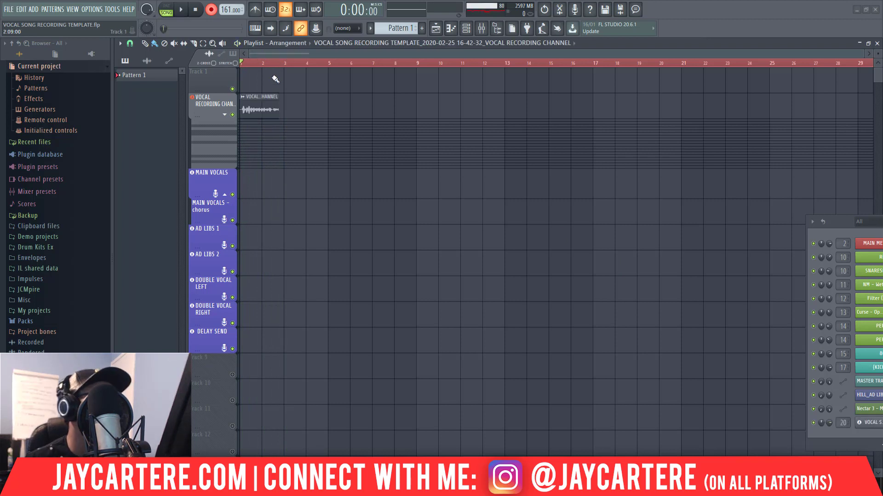
Step: Turn off record mode and save the project
left_click(290, 52)
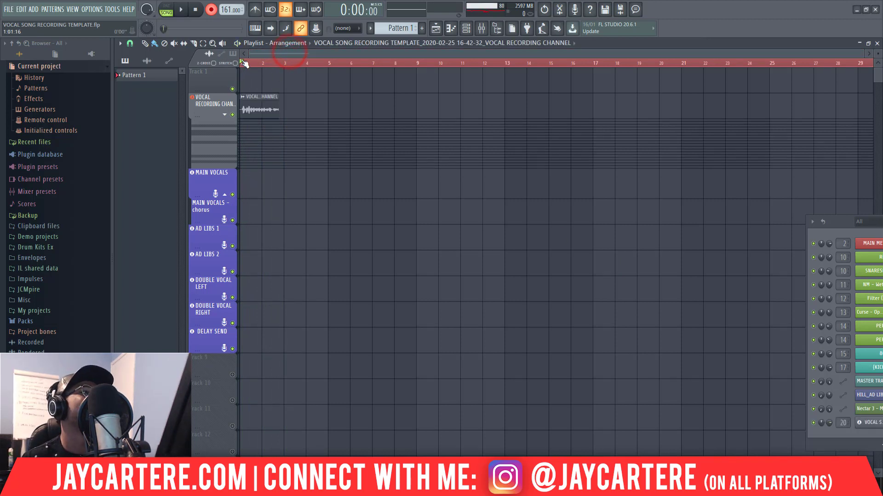
key("ctrl+s")
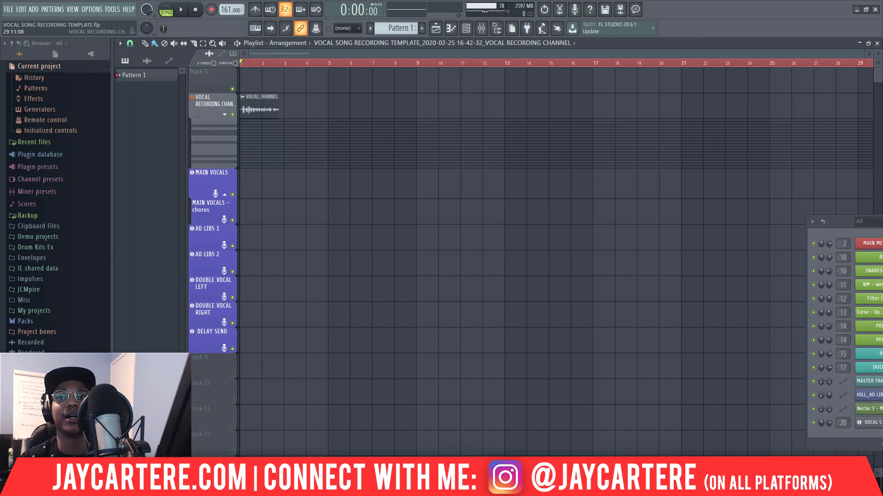
Step: Route the VOCAL RECORDING CHANNEL to the MAIN VOCALS track in the mixer and mute MAIN VOCALS
key("F9")
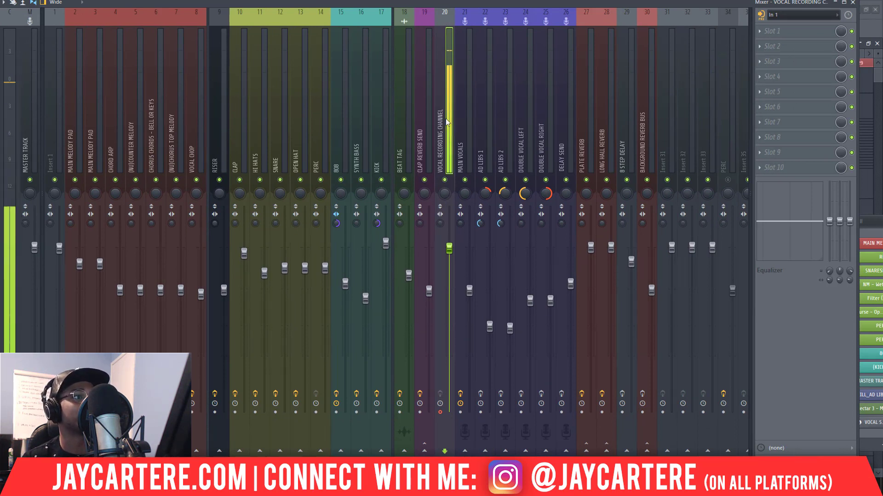
left_click(465, 451)
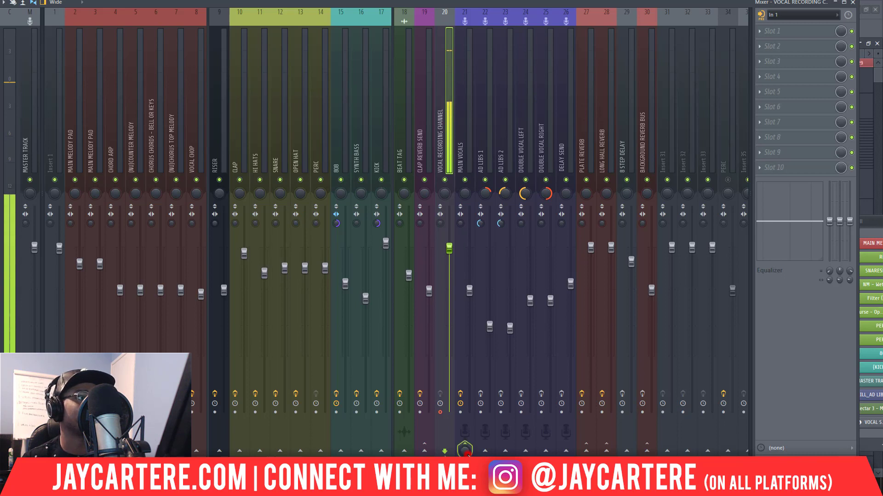
left_click(465, 180)
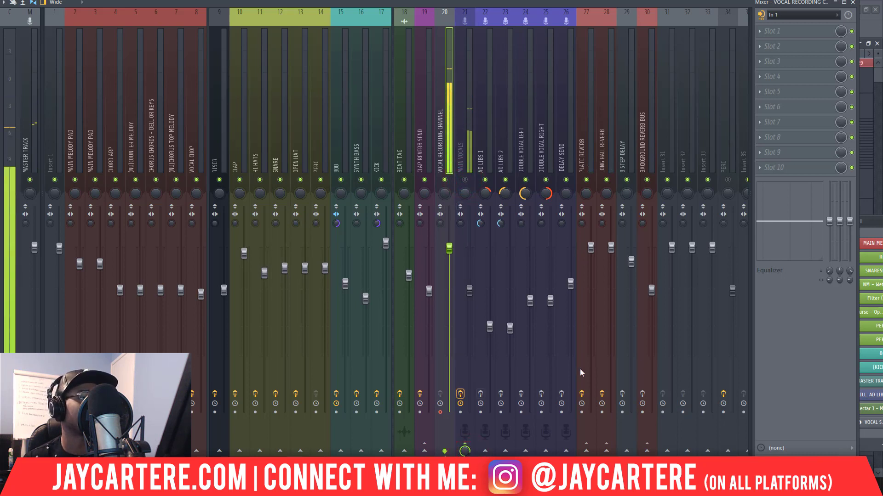
Step: Bypass the effects on PLATE REVERB, LONG HALL REVERB and MAIN VOCALS, and disable Ozone 8 on the master track
left_click(581, 394)
left_click(602, 394)
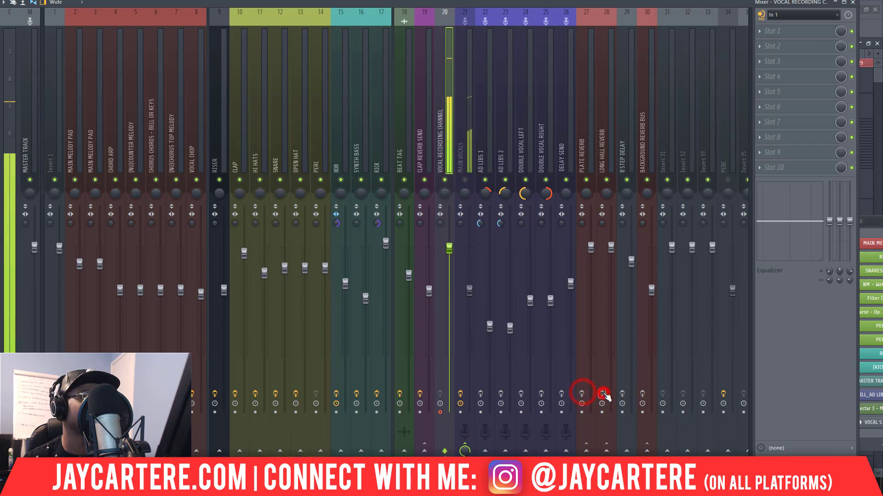
left_click(460, 393)
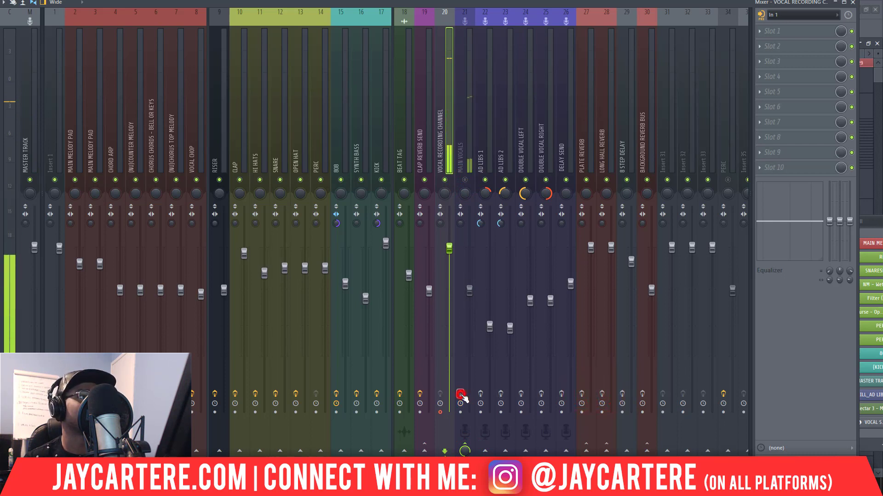
left_click(465, 126)
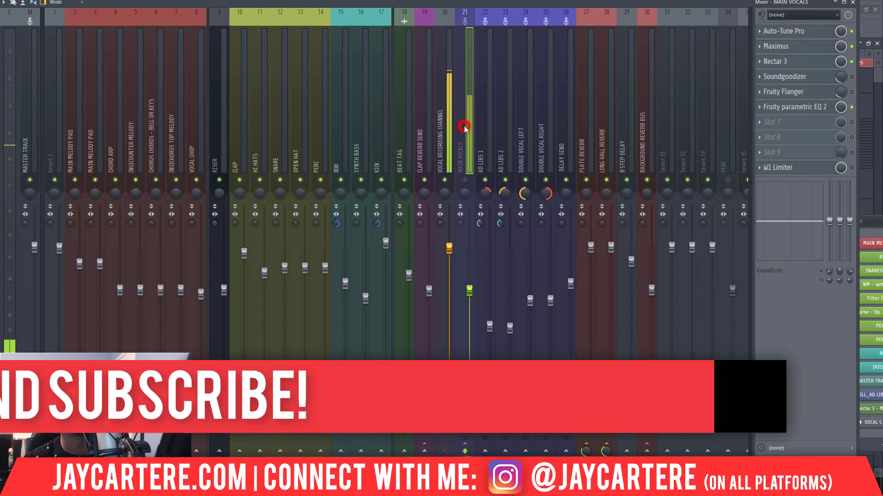
left_click(445, 92)
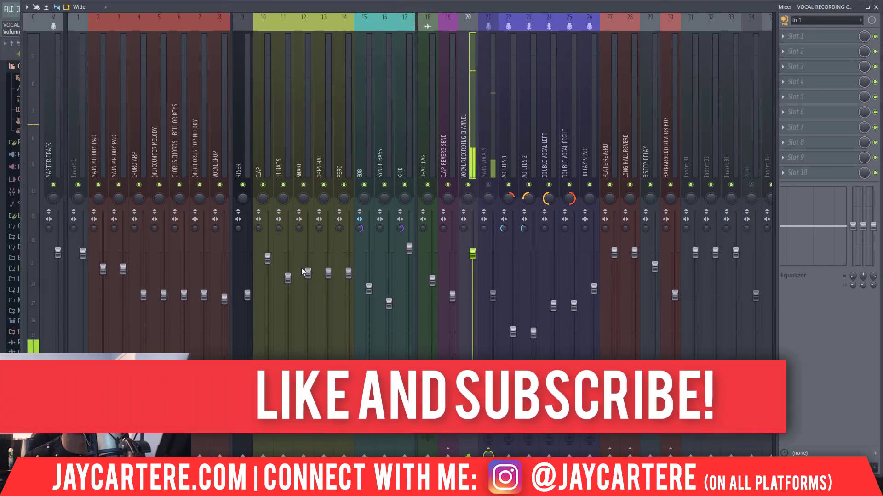
left_click(47, 119)
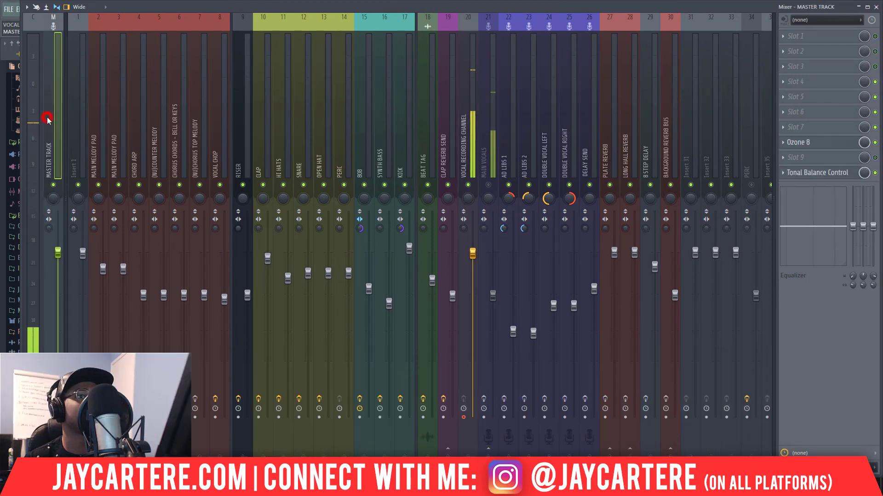
left_click(875, 142)
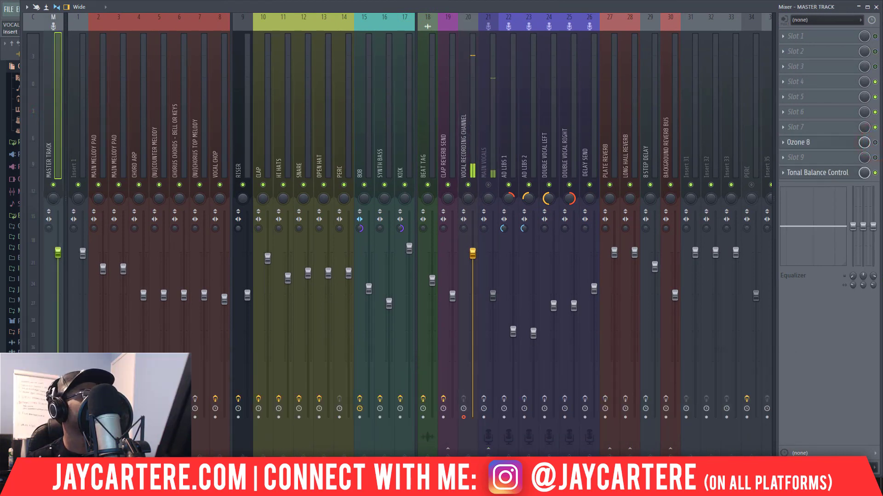
Step: Reposition the mixer window and check the signal with MAIN VOCALS unmuted and muted again
left_click_drag(456, 7, 423, 200)
left_click_drag(321, 209, 777, 94)
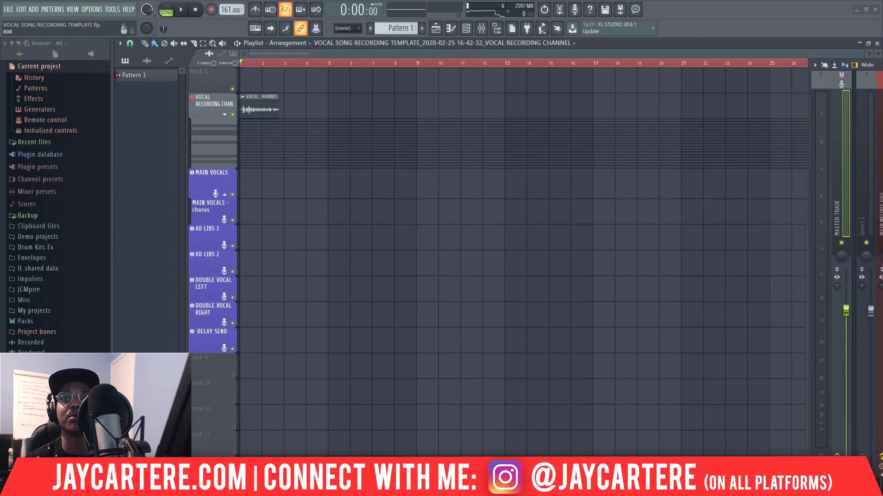
key("F9")
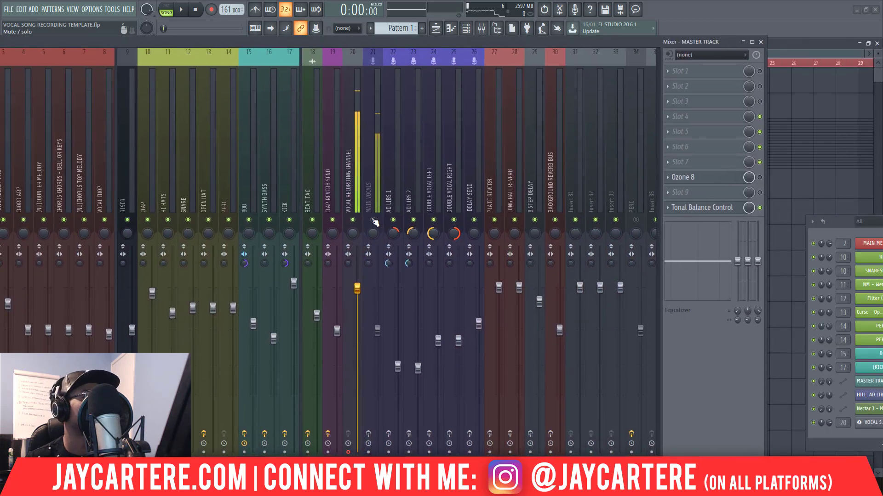
left_click_drag(368, 37, 406, 0)
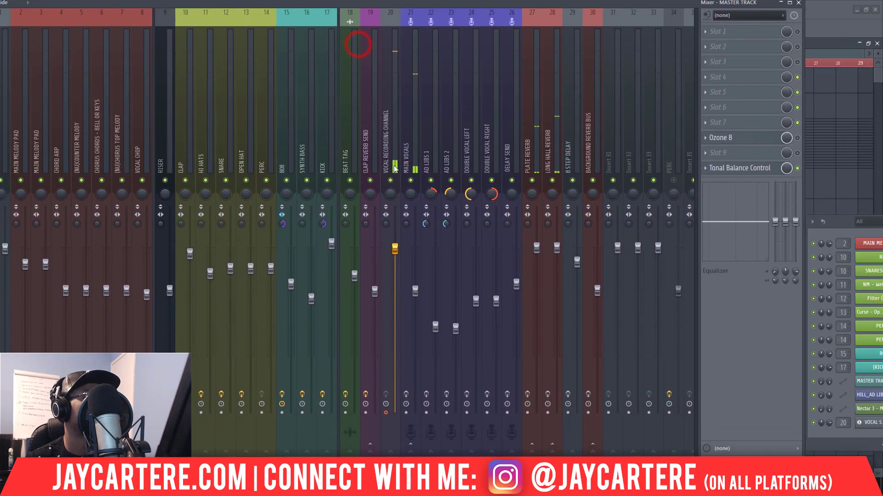
left_click(409, 179)
Step: Disarm the VOCAL RECORDING CHANNEL for recording and set its audio input to (none)
left_click(392, 124)
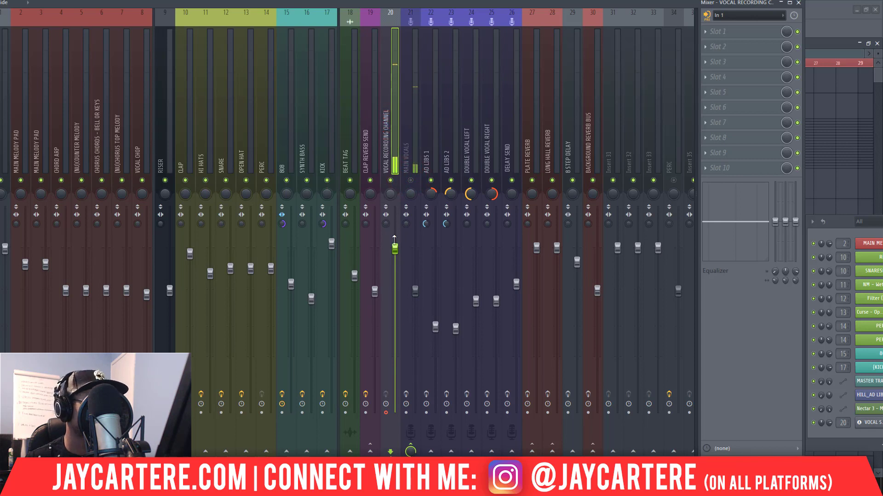
left_click(386, 413)
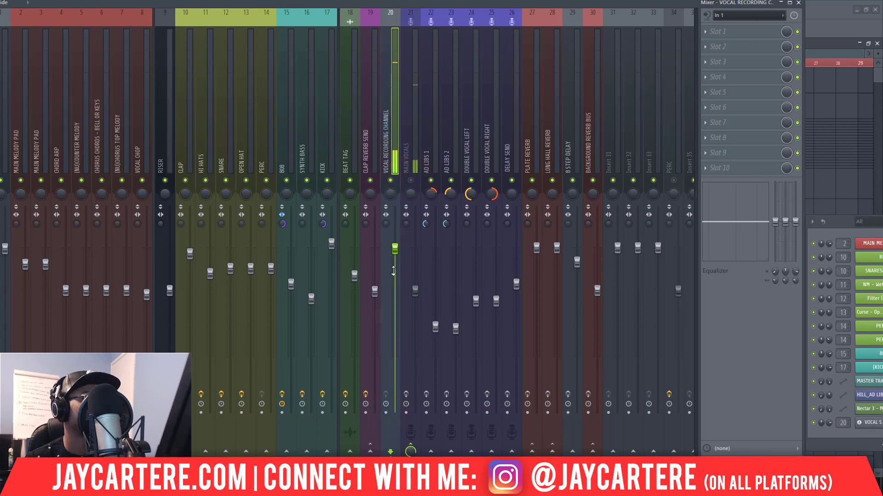
left_click(387, 129)
left_click(747, 15)
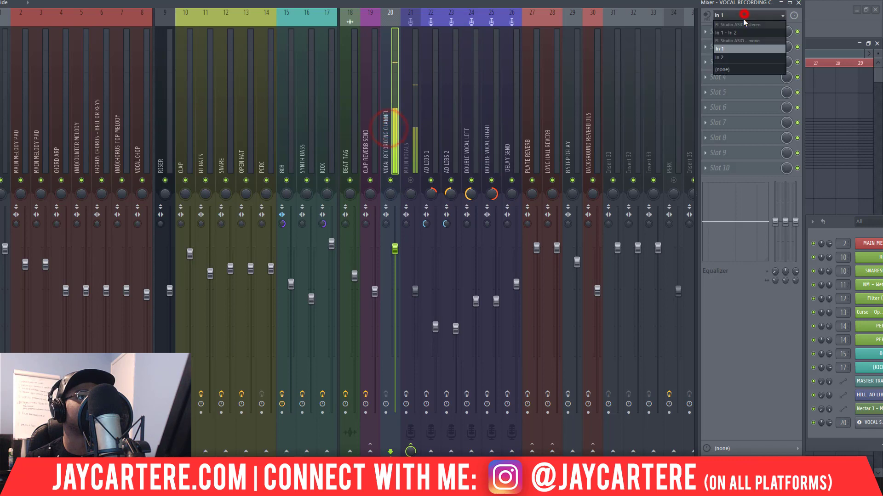
left_click(735, 69)
Step: Unmute the MAIN VOCALS track and re-enable its effects
left_click(408, 112)
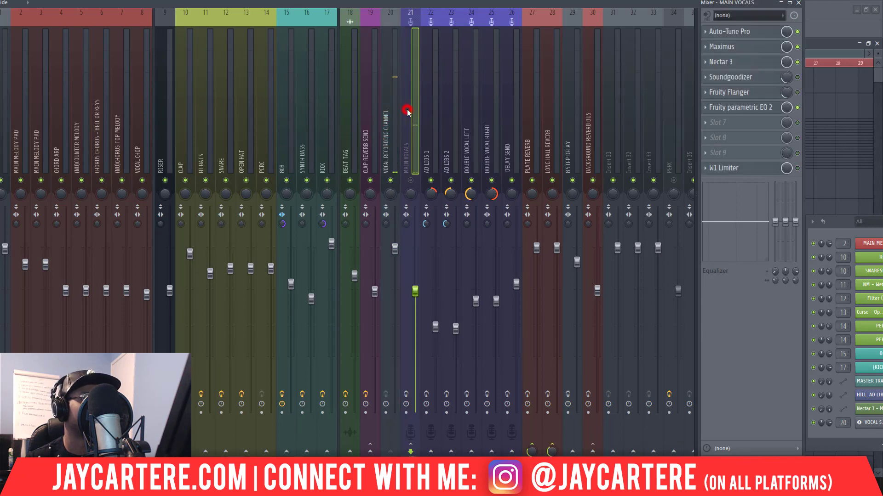
left_click(410, 179)
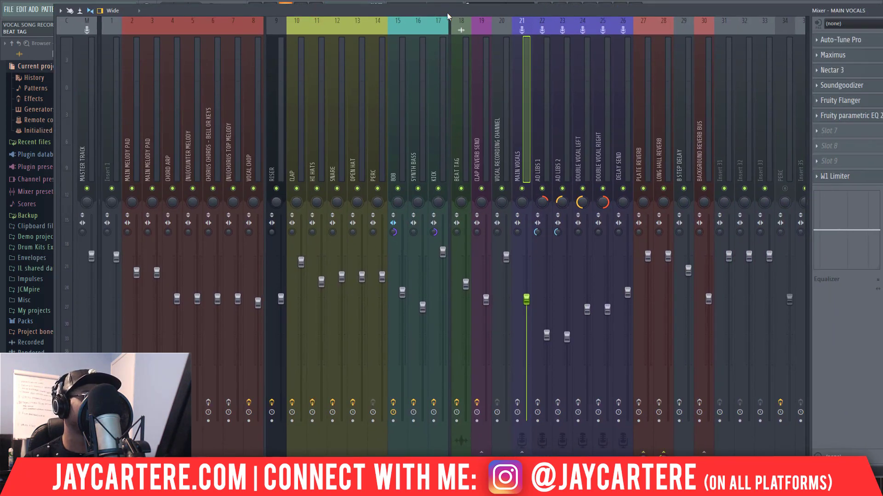
left_click_drag(447, 12, 434, 12)
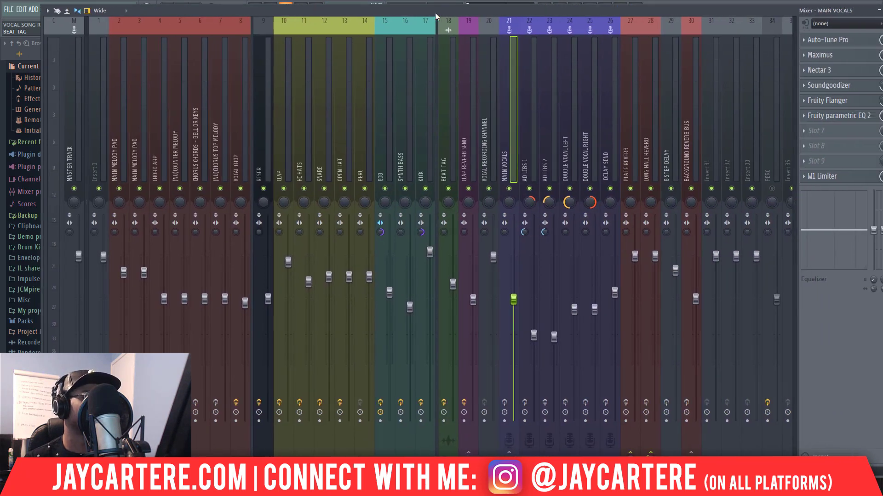
left_click(505, 401)
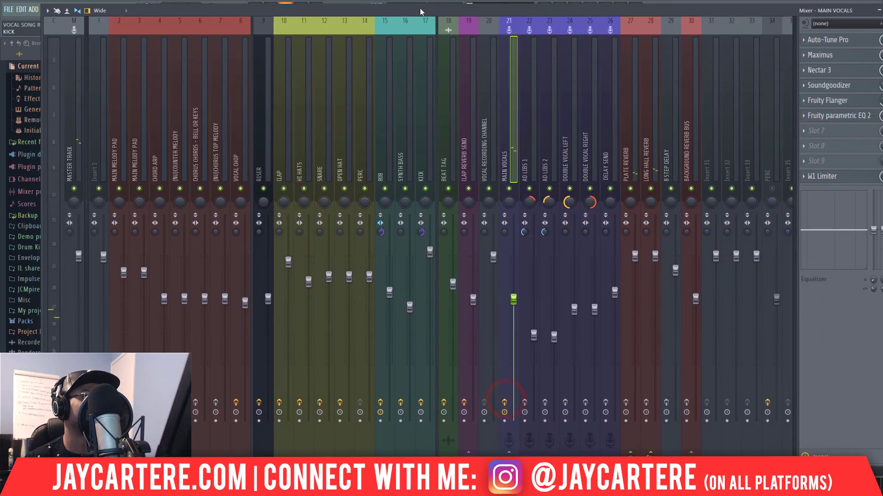
Step: Play back the recorded vocal take from the start of the playlist and delete its clip
key("F5")
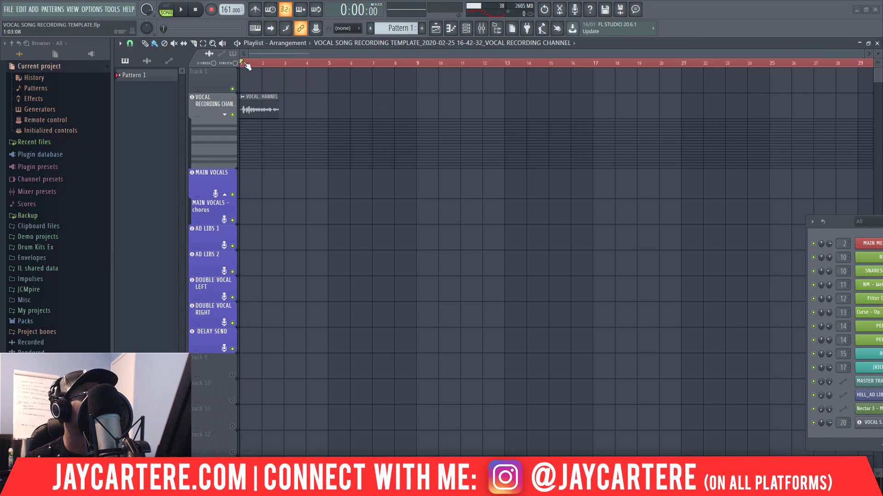
key("space")
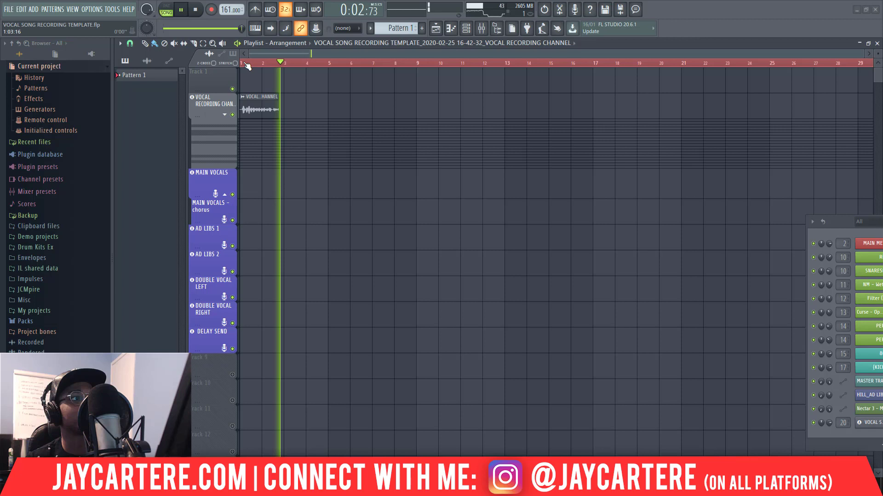
key("space")
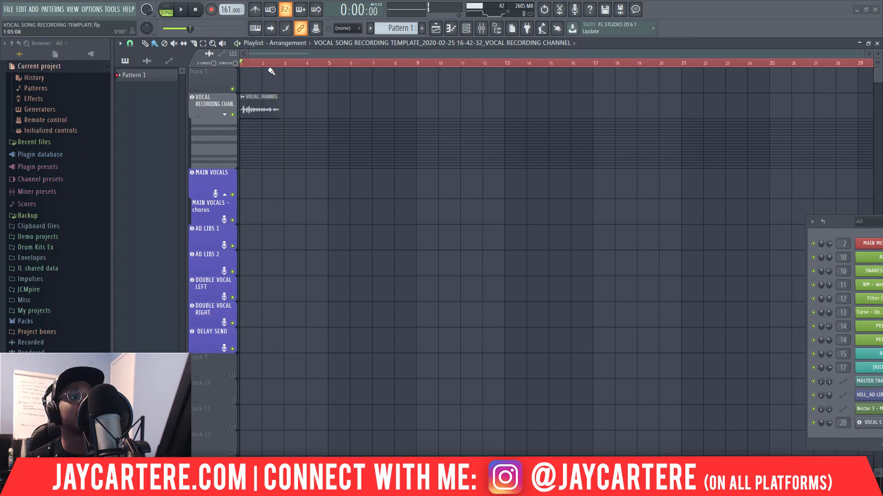
right_click(272, 109)
Step: Select the VOCAL RECORDING CHANNEL in the mixer and toggle its routing to the master track
key("F9")
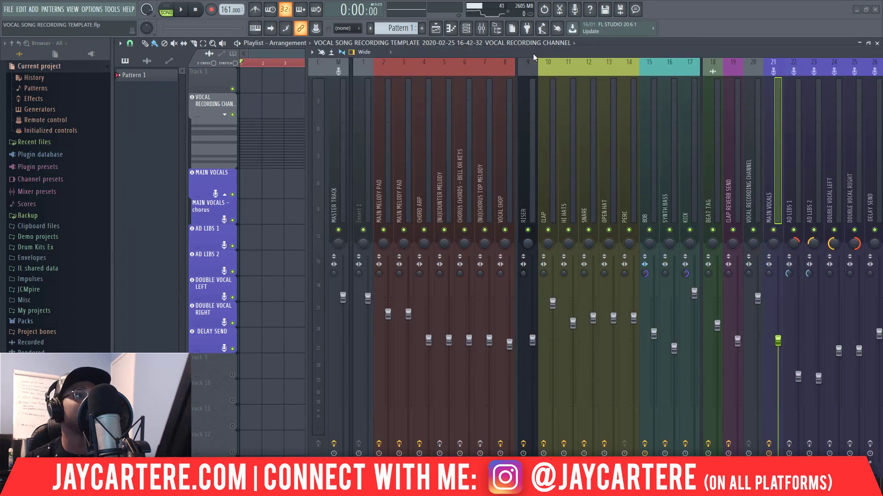
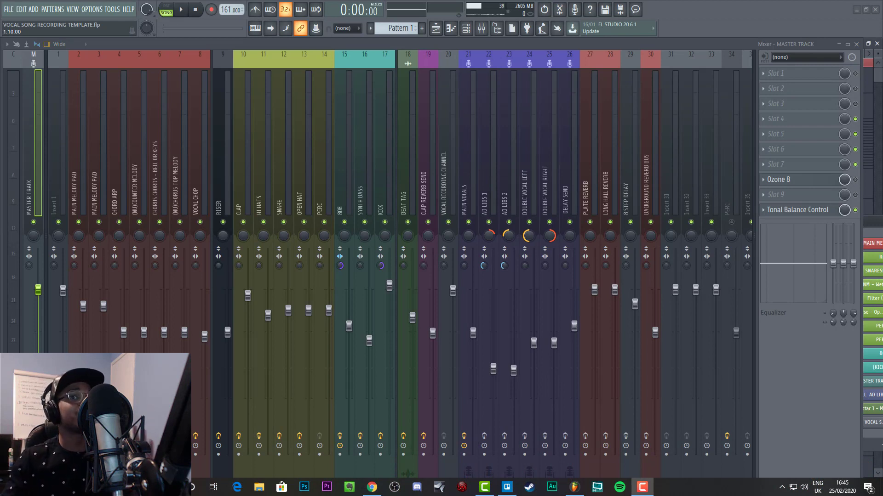
left_click_drag(497, 45, 509, 14)
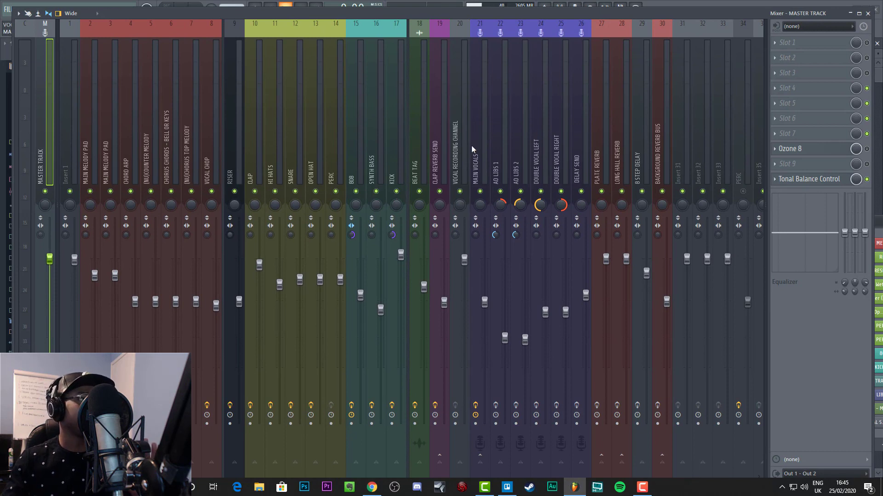
left_click(456, 137)
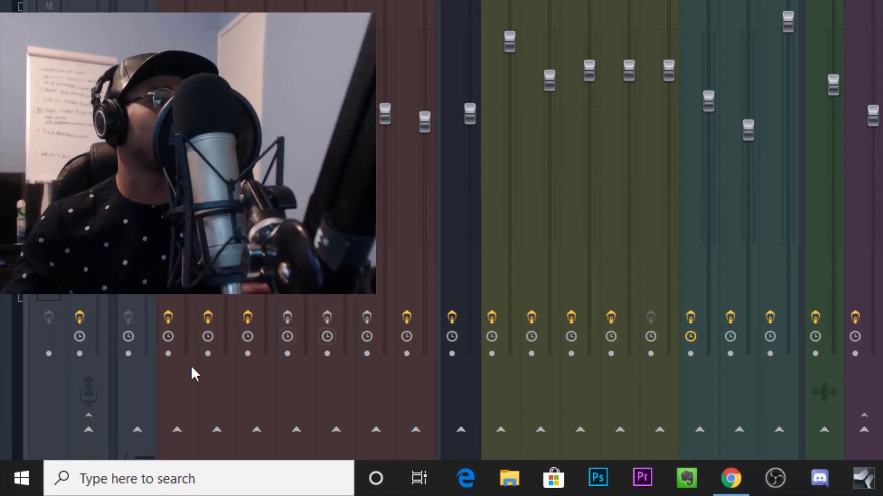
left_click(90, 429)
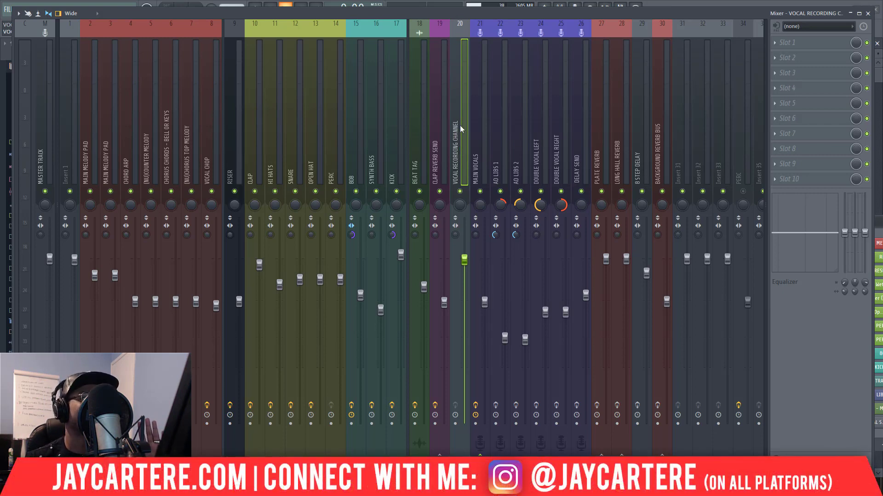
Step: Mute the MAIN VOCALS track and compare its effect slots with those of the VOCAL RECORDING CHANNEL
left_click(479, 140)
left_click(480, 191)
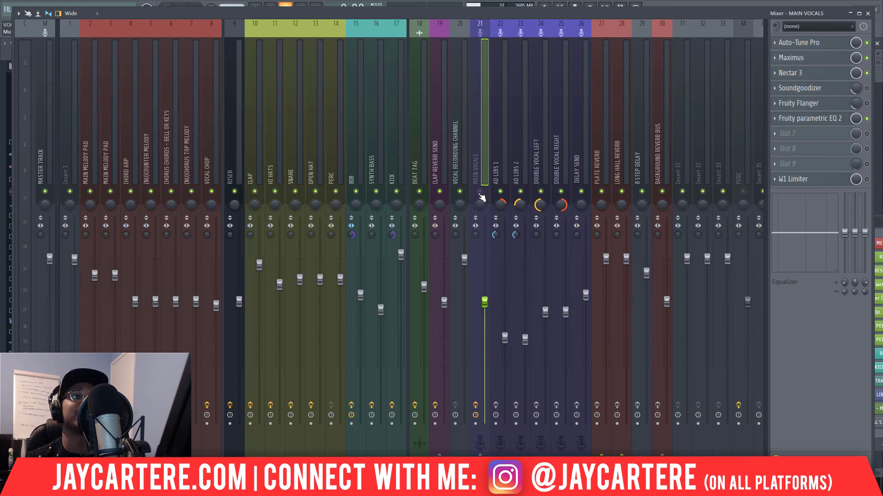
left_click(457, 155)
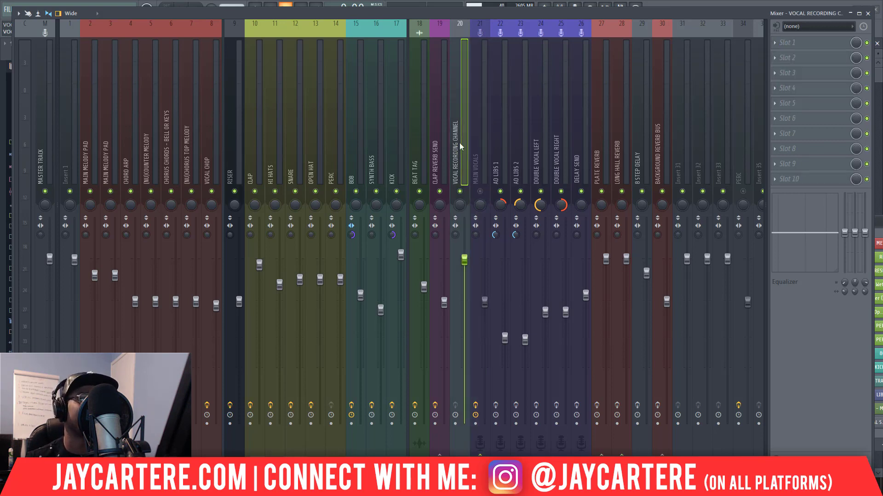
left_click(476, 159)
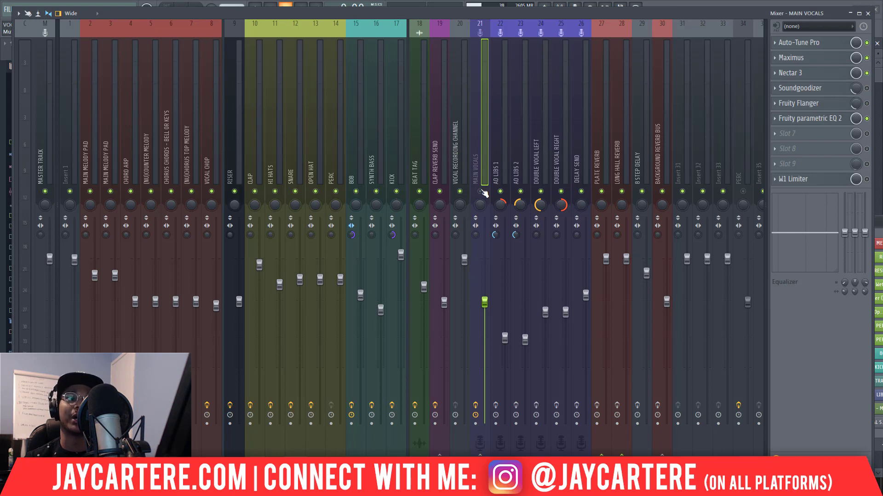
Step: Try muting the VOCAL RECORDING CHANNEL track and switch it back on
left_click(457, 148)
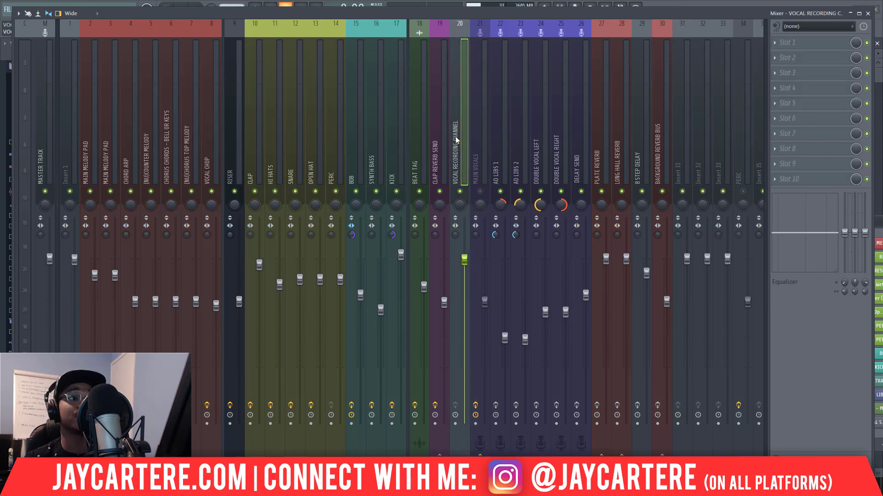
left_click(460, 191)
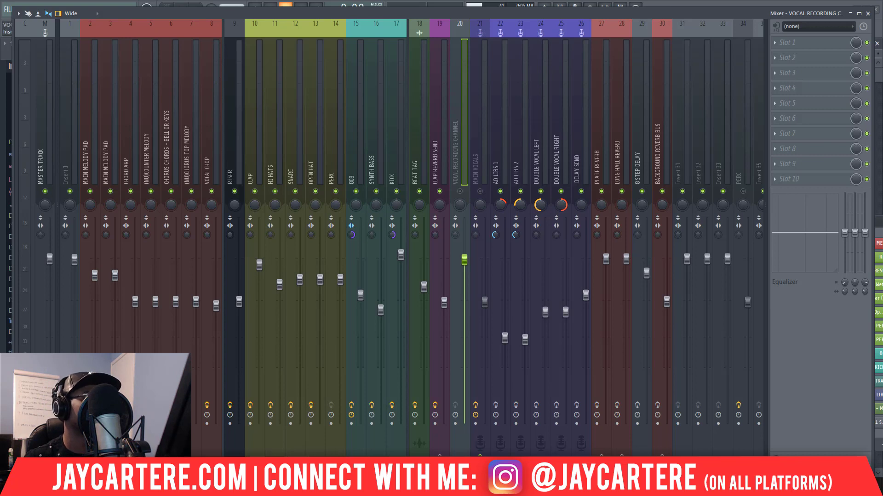
left_click(460, 191)
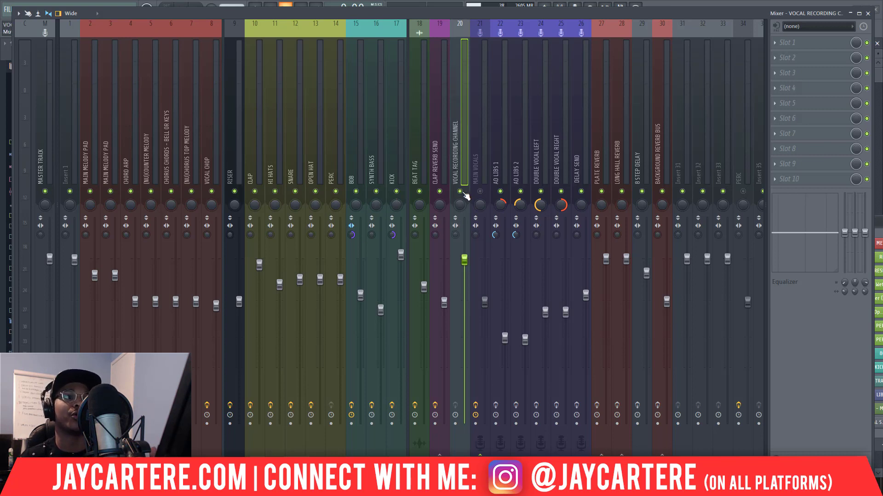